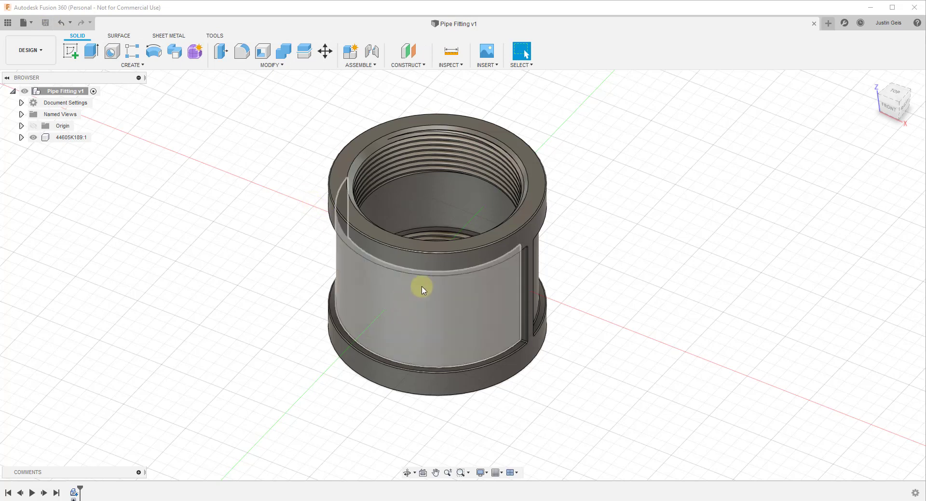
# Start exporting Pipe Fitting v1 with the file type set to SketchUp Files (*.skp)
pyautogui.scroll(2, 419, 289)
pyautogui.scroll(-2, 432, 284)
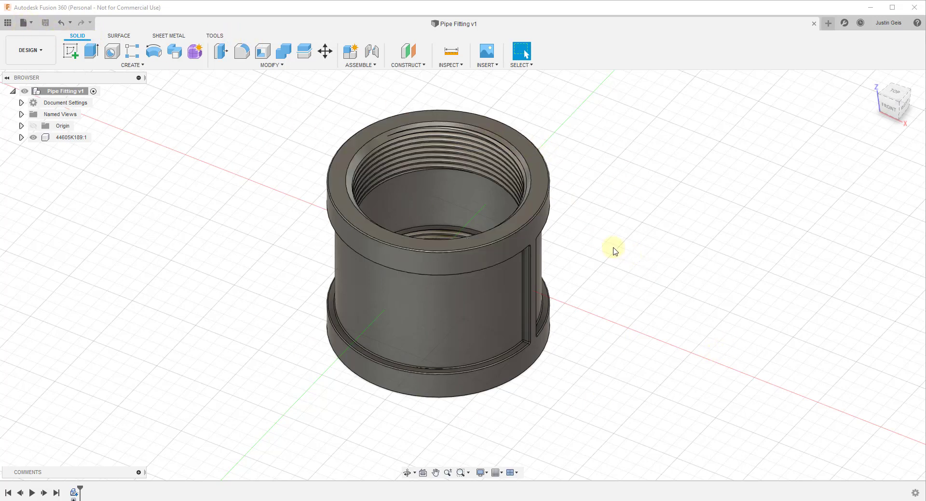
pyautogui.click(23, 23)
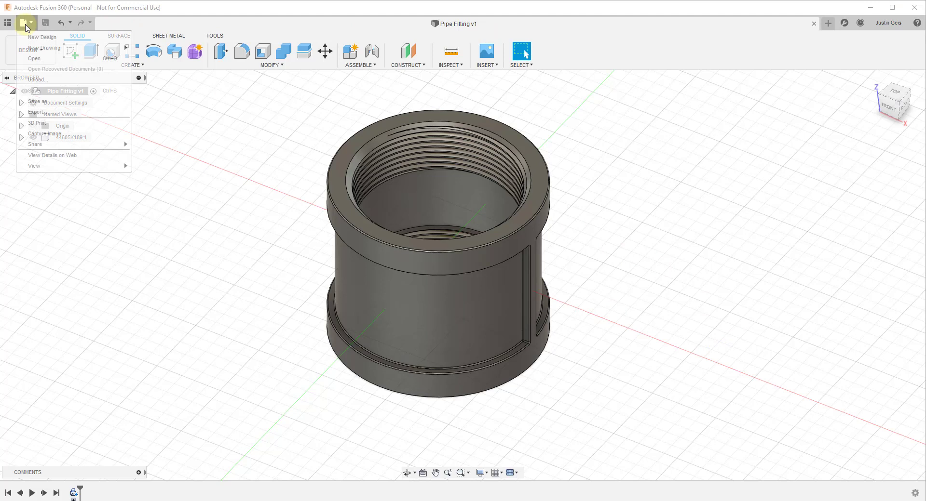
pyautogui.click(38, 111)
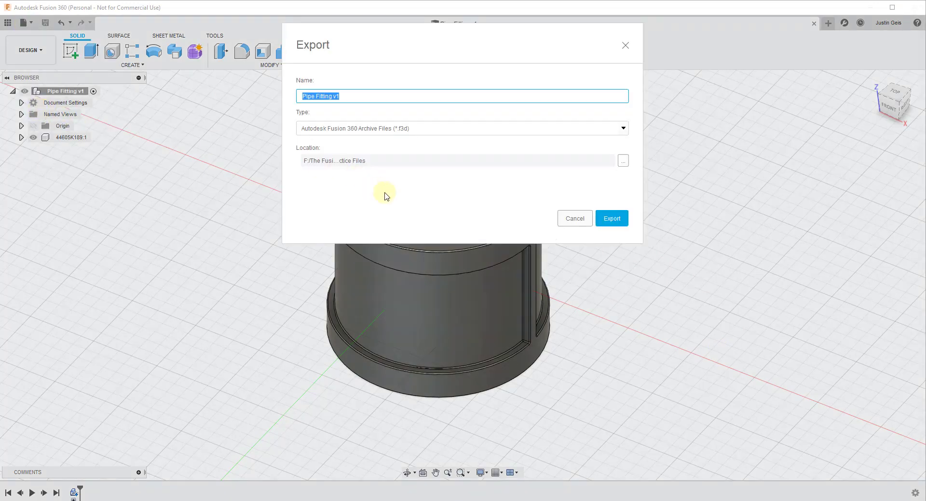
pyautogui.click(547, 135)
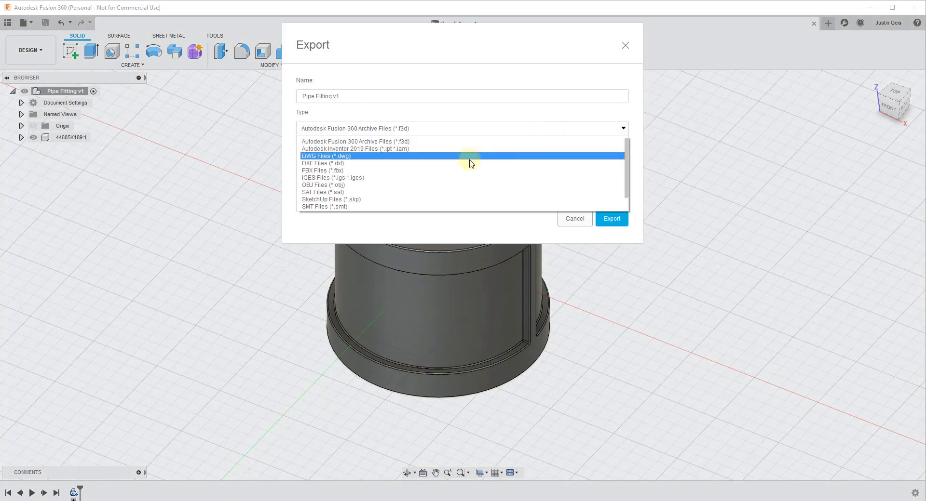
pyautogui.scroll(-1, 470, 164)
pyautogui.scroll(1, 386, 196)
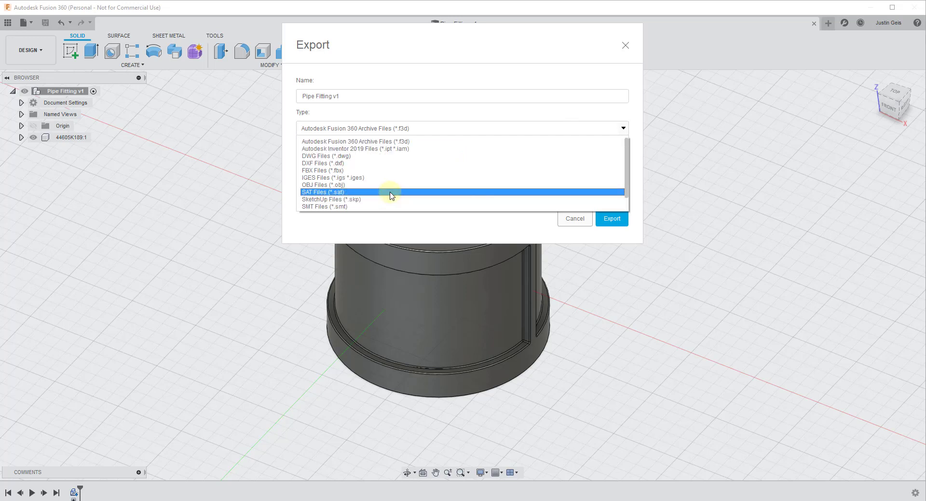
pyautogui.scroll(-1, 383, 193)
pyautogui.scroll(1, 351, 176)
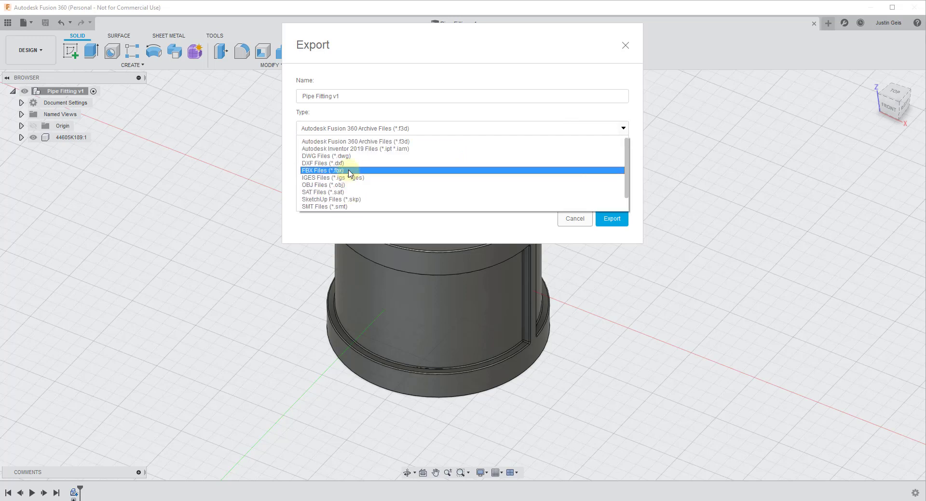
pyautogui.click(370, 199)
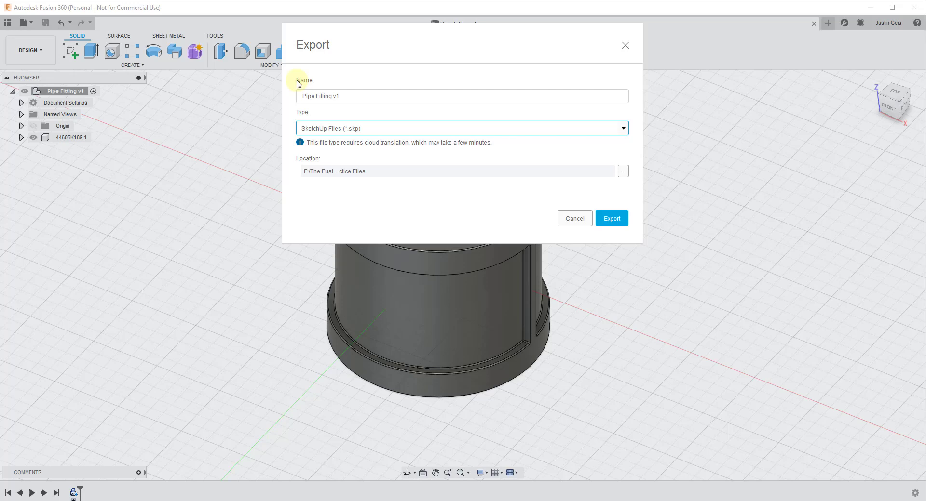
# Save the .skp export into the Practice Files folder and run it until Job Status shows Complete
pyautogui.click(623, 172)
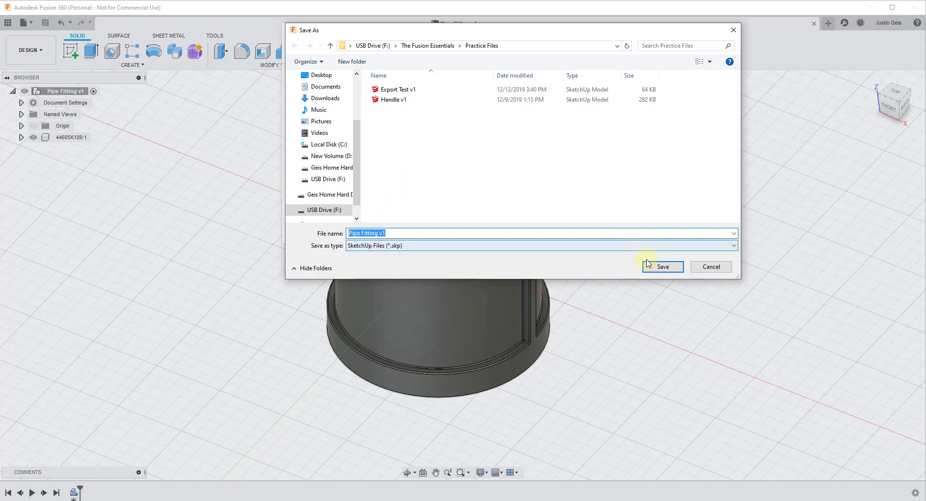
pyautogui.click(660, 268)
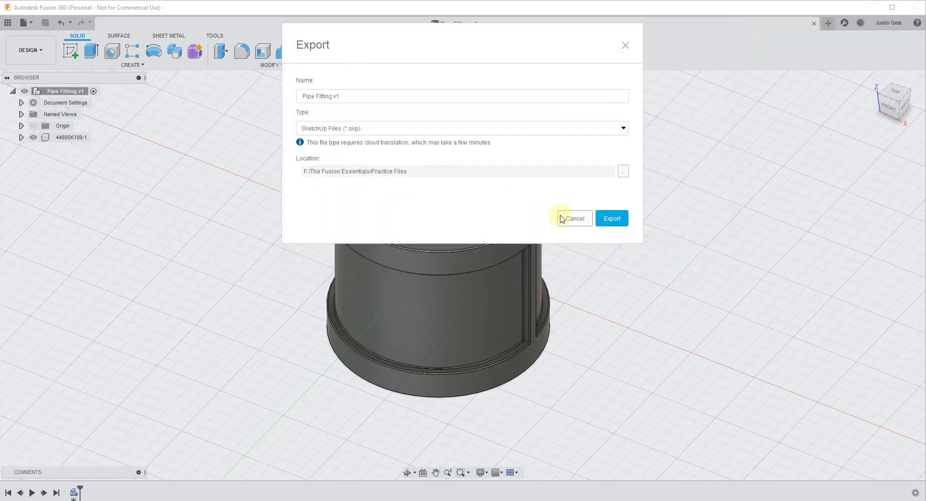
pyautogui.click(603, 220)
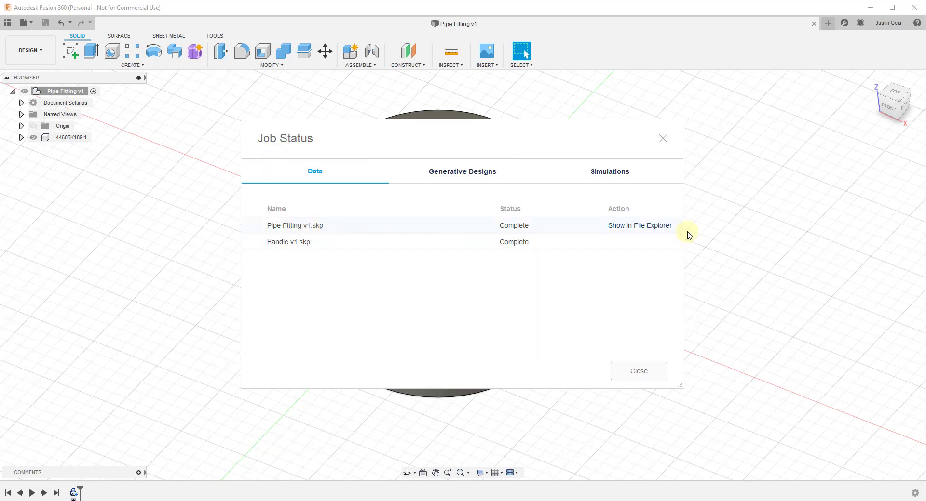
# Show the finished Pipe Fitting v1.skp in File Explorer to open it in SketchUp
pyautogui.click(623, 228)
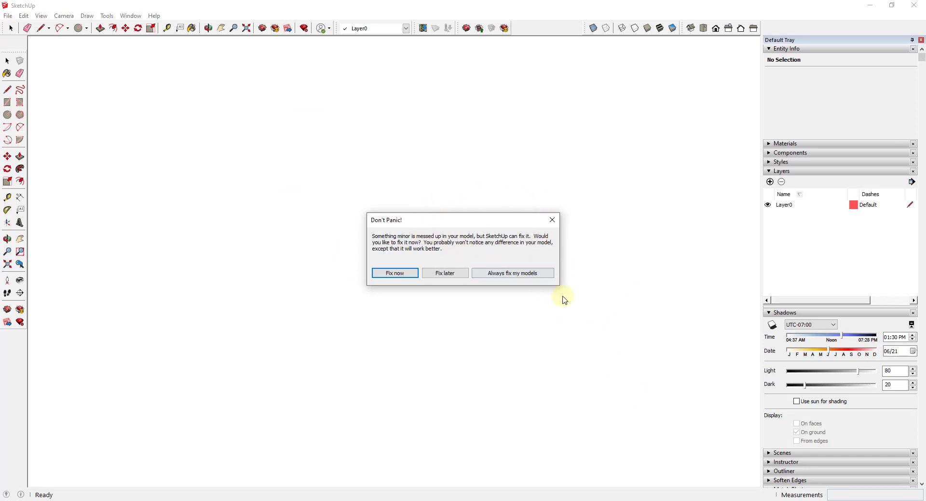
# Let SketchUp fix the model's minor problems and dismiss the file-version notice
pyautogui.click(393, 272)
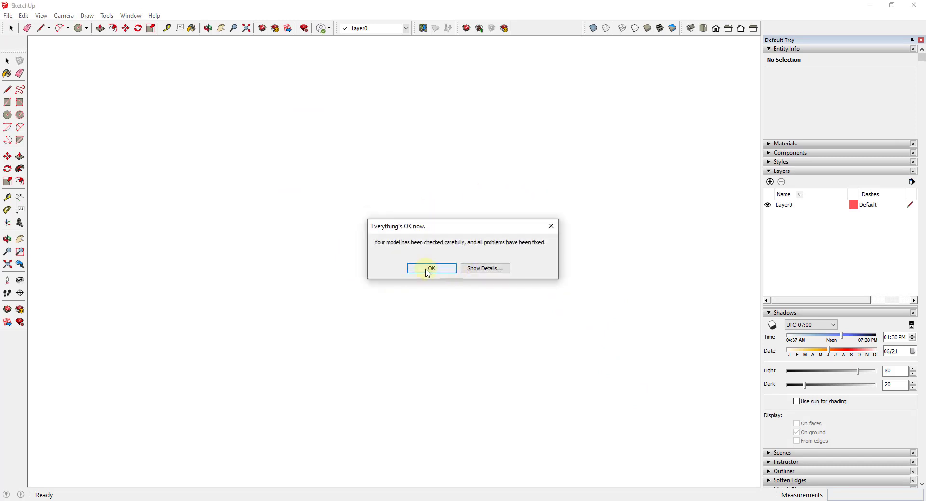
pyautogui.click(425, 269)
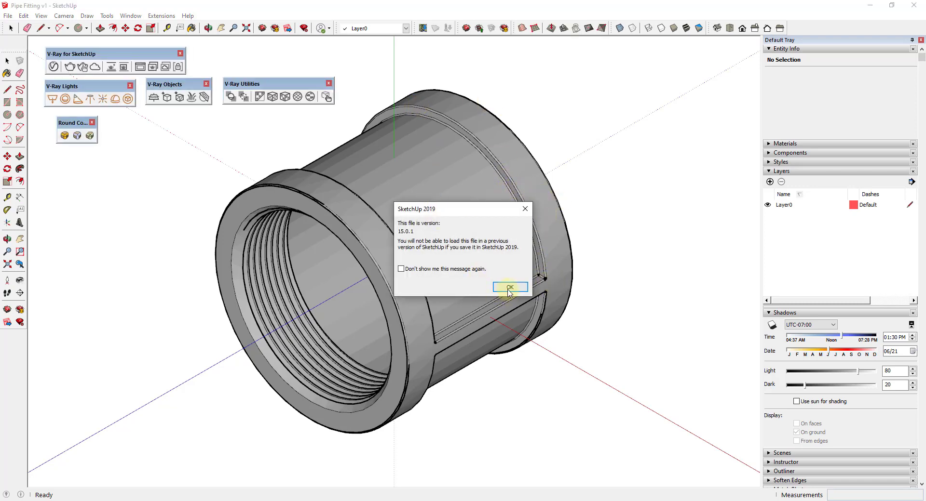
pyautogui.click(509, 289)
# Close the four V-Ray palettes and Round Corner palette, and ignore the FlexTools update
pyautogui.click(328, 84)
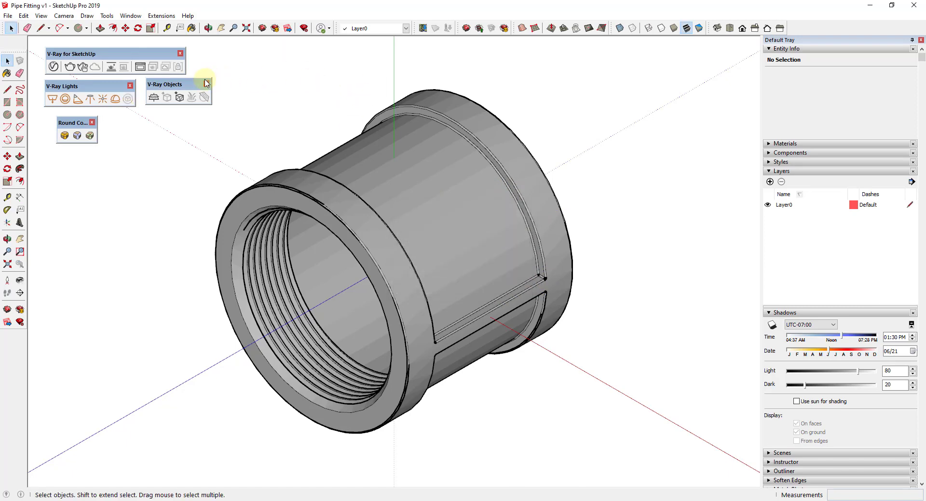
pyautogui.click(206, 84)
pyautogui.click(180, 53)
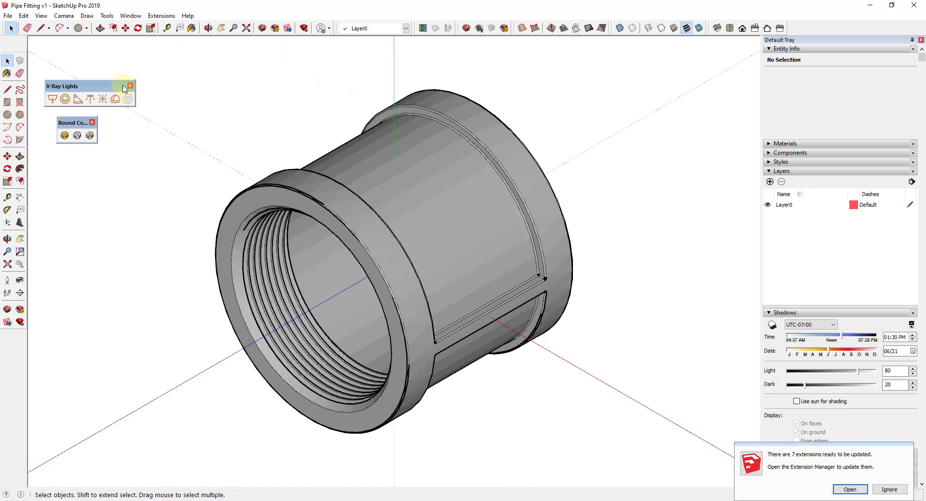
pyautogui.click(129, 85)
pyautogui.click(92, 122)
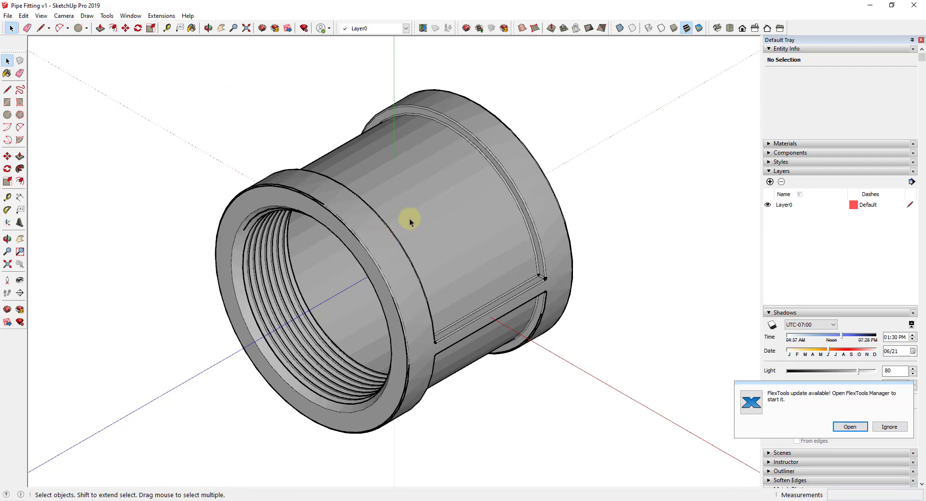
pyautogui.click(882, 426)
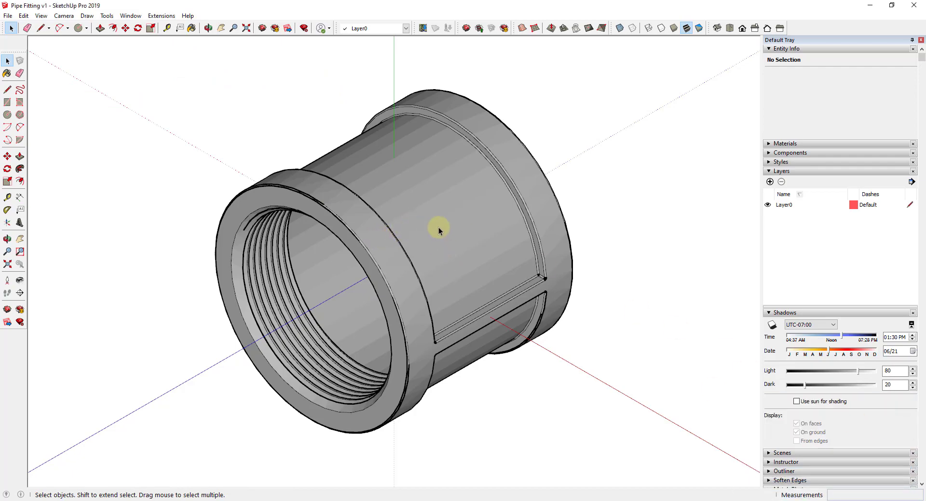
# Zoom and orbit close to the fitting's corner to examine its faceted edges
pyautogui.scroll(2, 438, 229)
pyautogui.moveTo(480, 256); pyautogui.dragTo(492, 207, button='middle')
pyautogui.scroll(10, 463, 132)
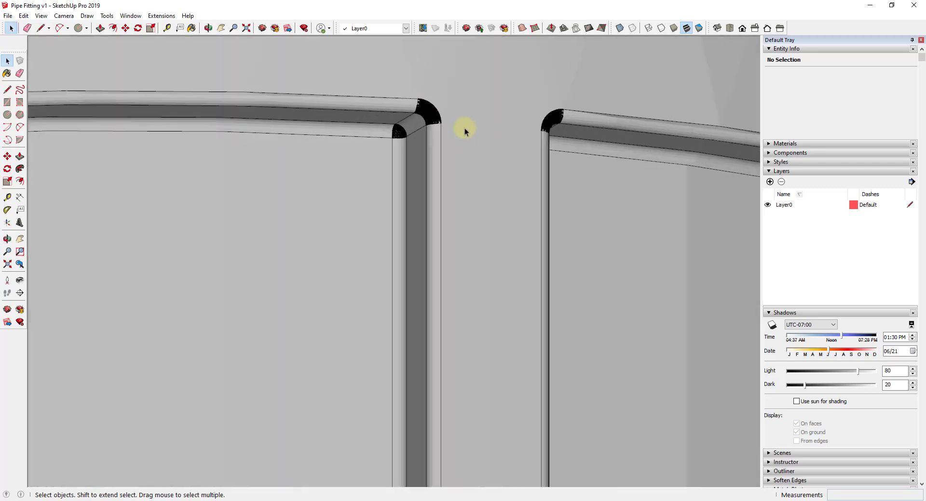
pyautogui.scroll(3, 415, 109)
pyautogui.moveTo(533, 181); pyautogui.dragTo(476, 137, button='middle')
pyautogui.scroll(-6, 478, 144)
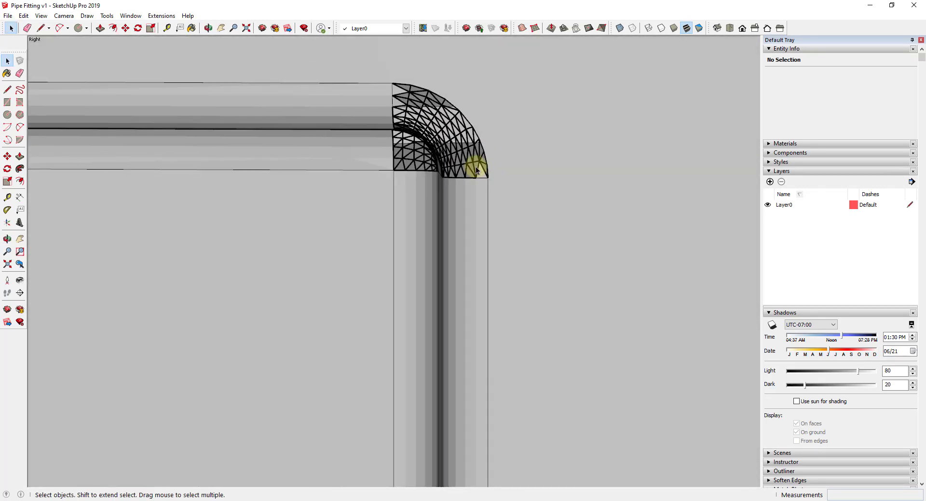
pyautogui.scroll(5, 463, 101)
pyautogui.scroll(-4, 468, 123)
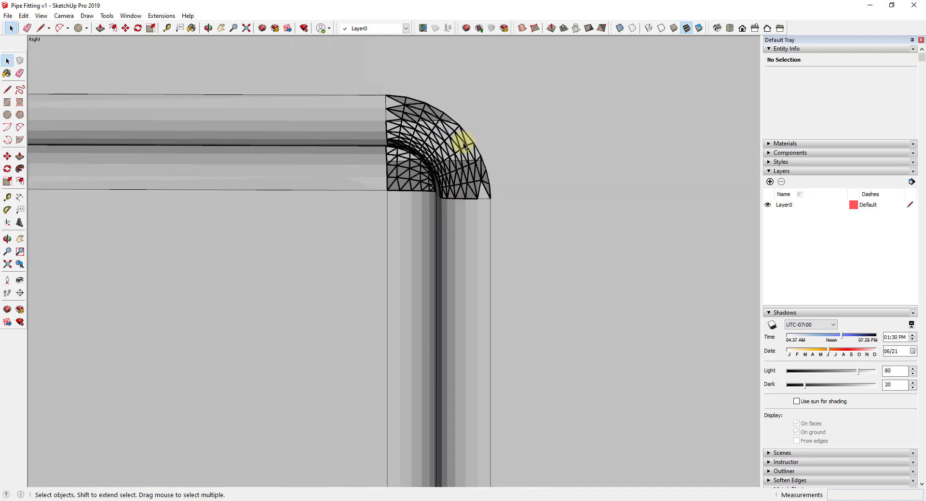
pyautogui.scroll(-3, 453, 126)
pyautogui.scroll(8, 437, 163)
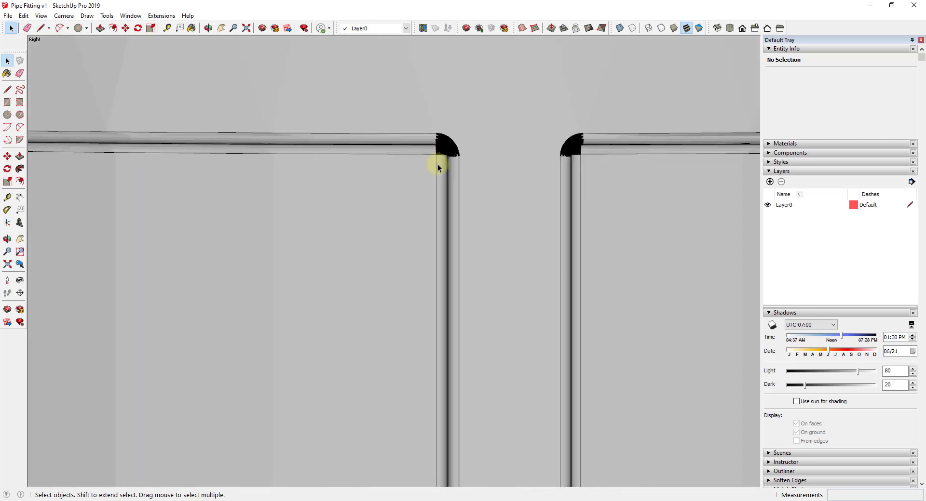
# Confirm the fitting is one component, 44605K189, then zoom extents and orbit into its threads
pyautogui.click(423, 231)
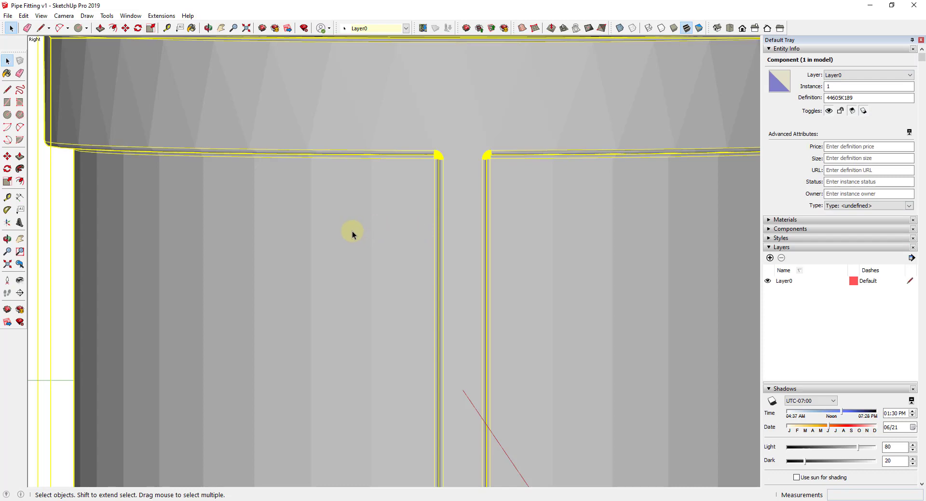
pyautogui.hotkey('shift', 'z')
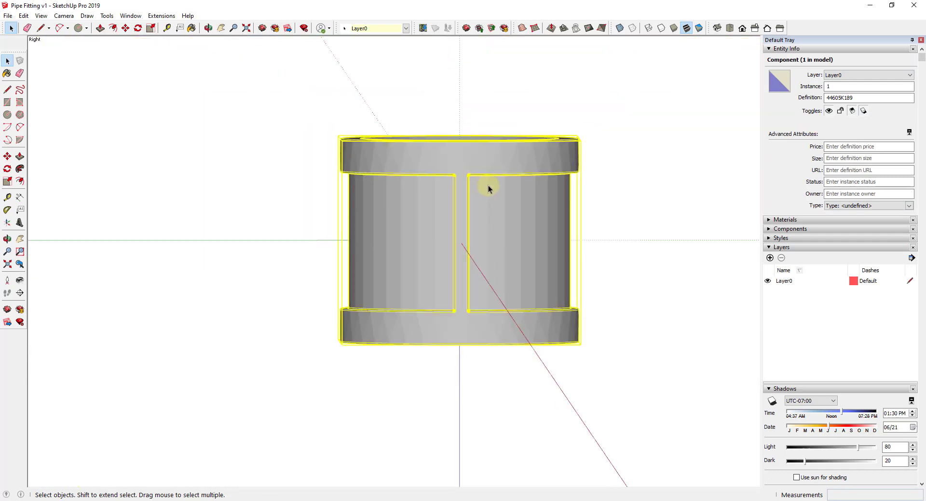
pyautogui.moveTo(488, 188); pyautogui.dragTo(496, 120, button='middle')
pyautogui.moveTo(548, 283); pyautogui.dragTo(556, 260, button='middle')
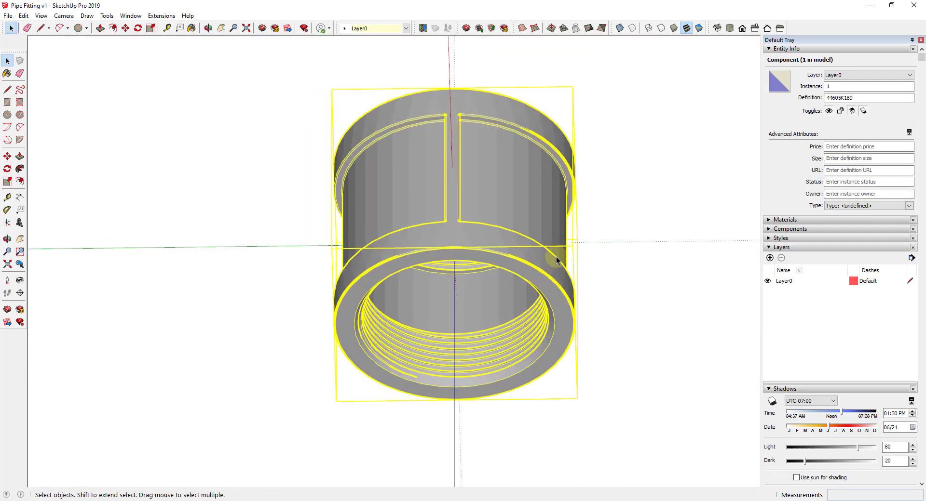
pyautogui.scroll(2, 557, 261)
pyautogui.scroll(2, 540, 304)
pyautogui.scroll(-3, 536, 304)
pyautogui.moveTo(536, 304); pyautogui.dragTo(457, 244, button='middle')
pyautogui.scroll(-2, 447, 73)
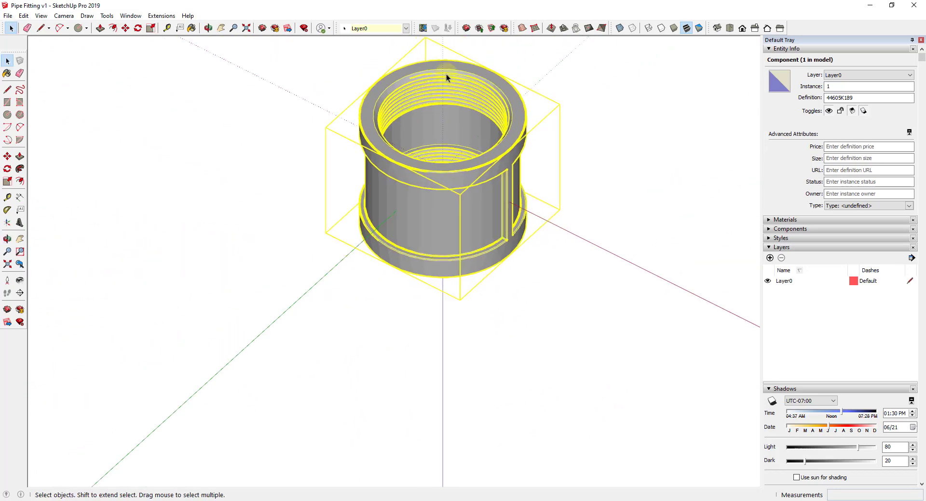